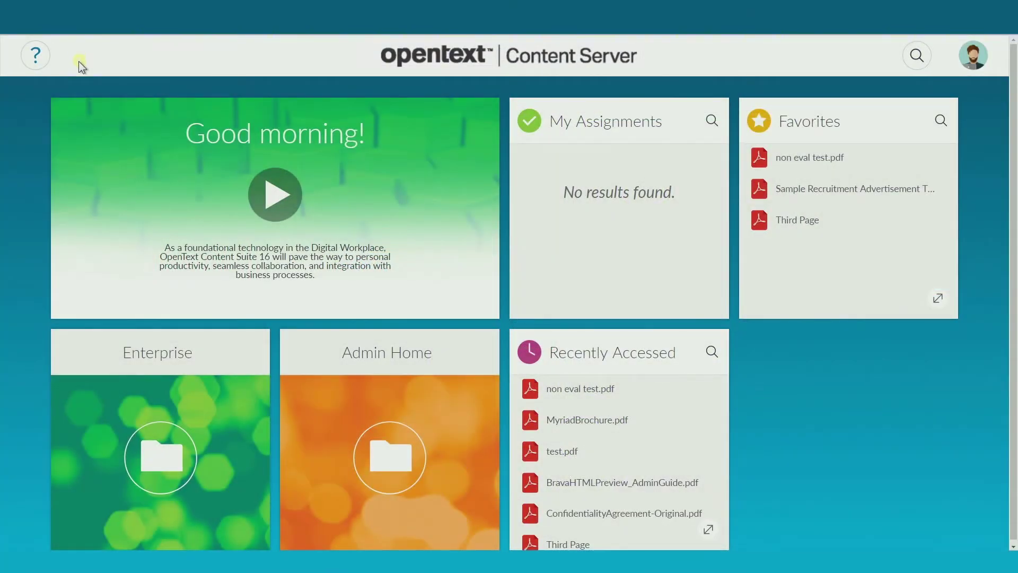
# Open Enterprise > Clinical Samples and check Sample Assent Form and Sample Consent Form for merging
pyautogui.click(159, 461)
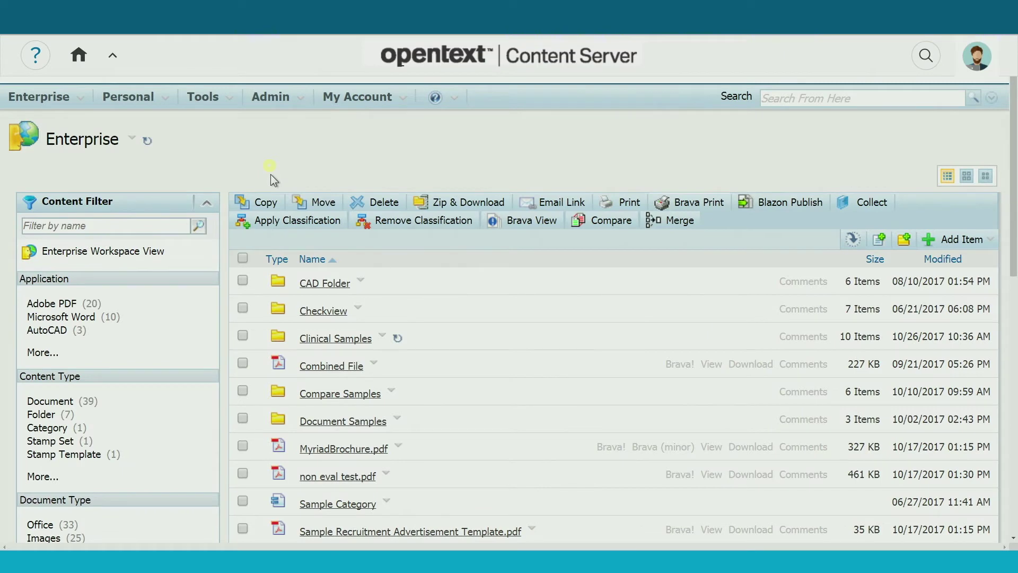
pyautogui.click(310, 339)
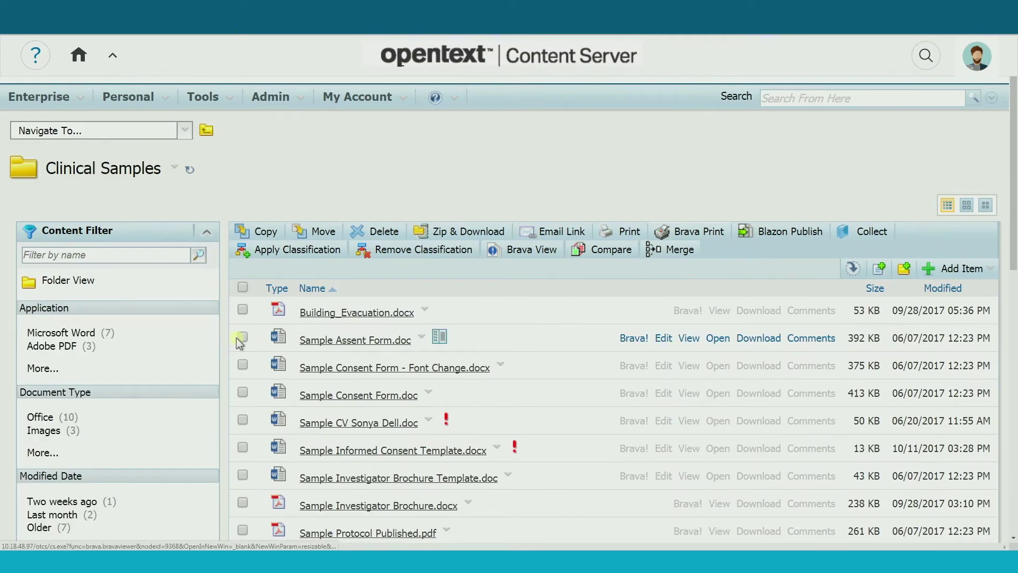
pyautogui.click(242, 337)
pyautogui.click(242, 392)
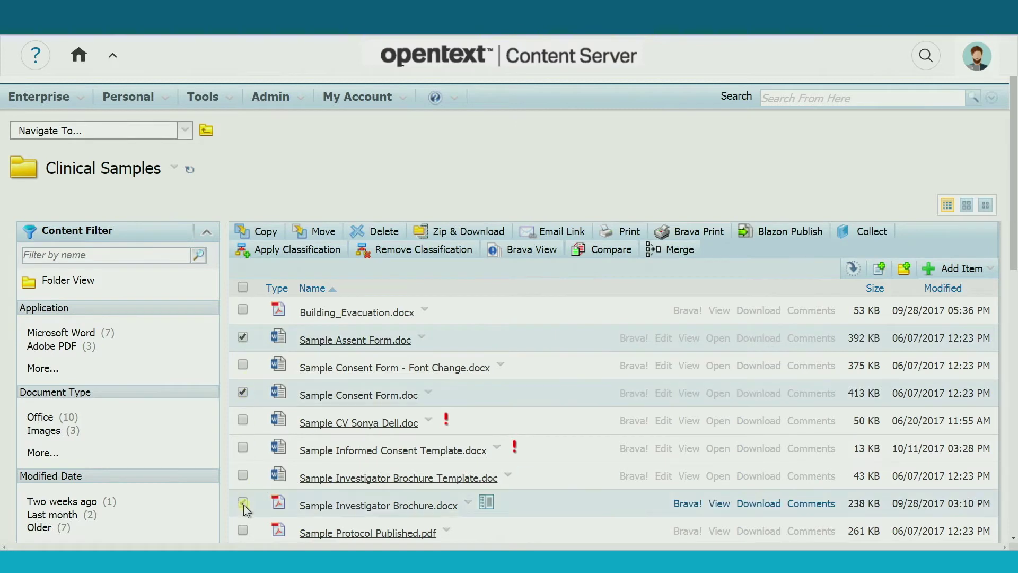
# Blazon-publish the documents as one PDF 'Merged Form', with Investigator Brochure ordered first
pyautogui.click(788, 232)
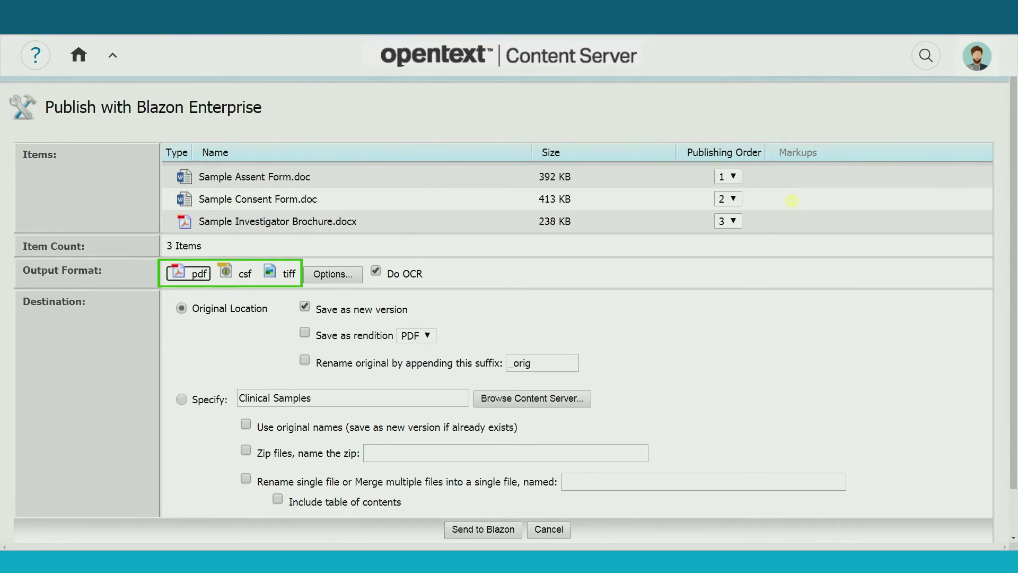
pyautogui.click(733, 176)
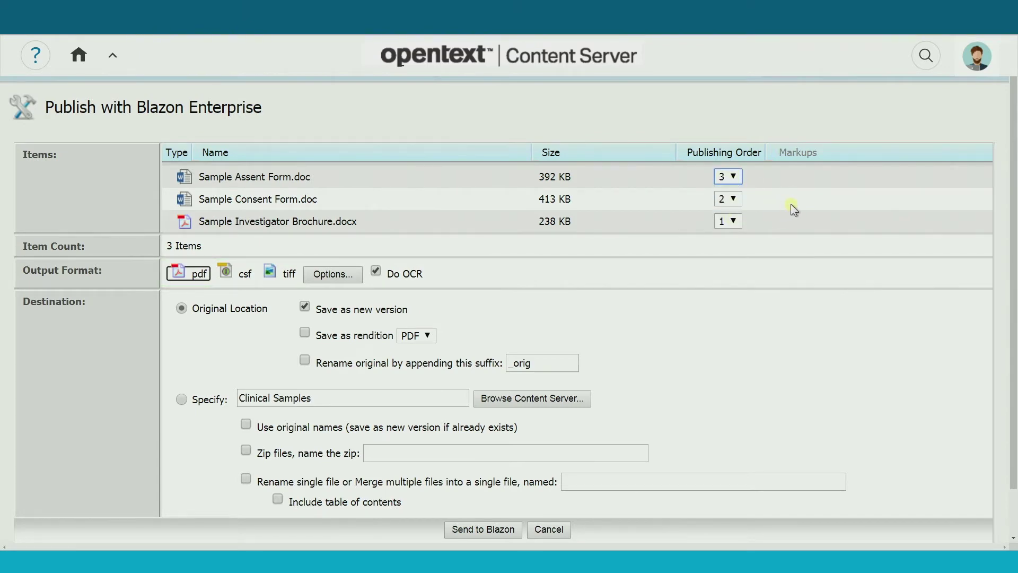
pyautogui.click(576, 482)
pyautogui.write('Merged Form')
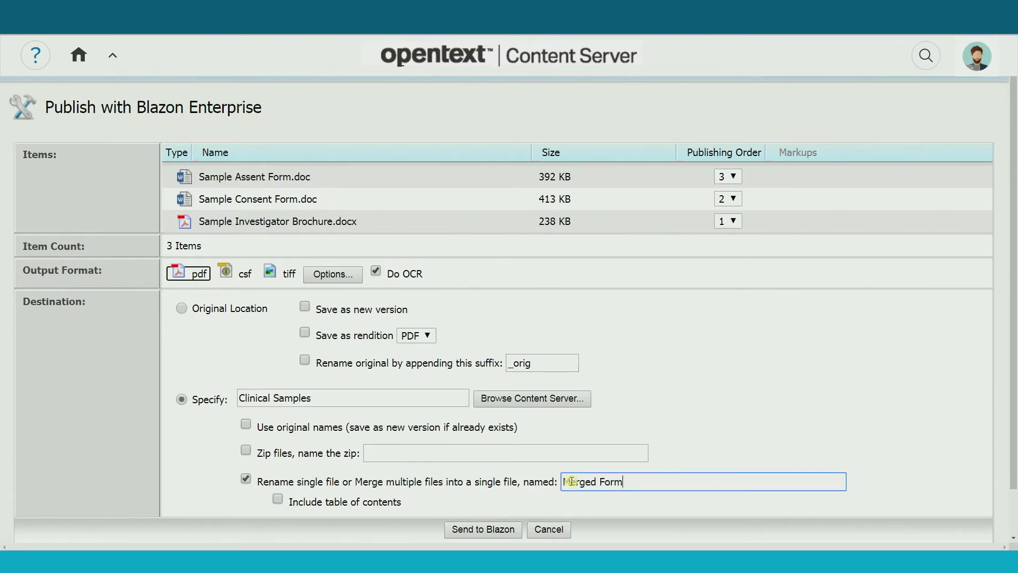
pyautogui.click(497, 530)
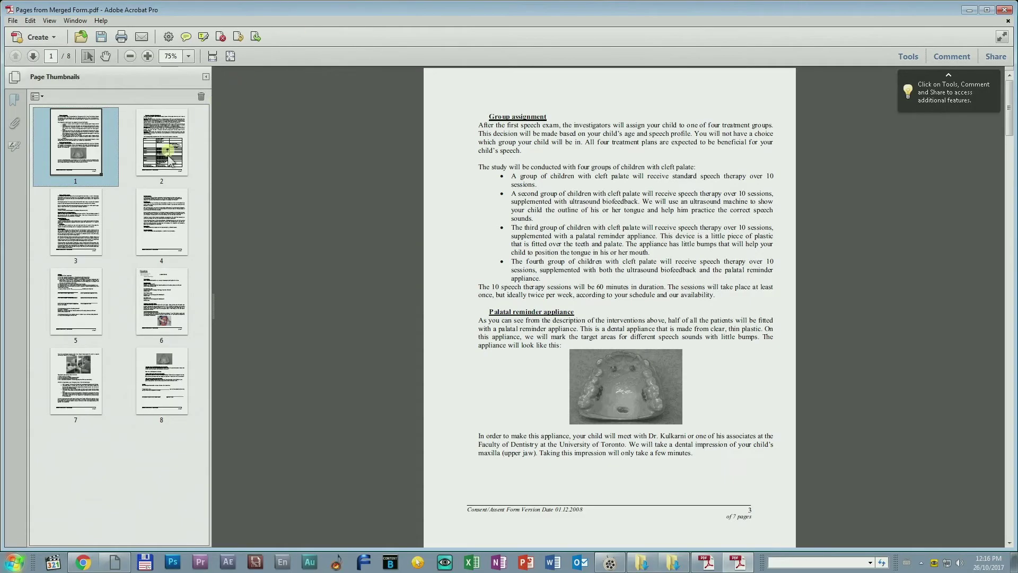
# Display page 2 of the Merged Form PDF
pyautogui.click(152, 177)
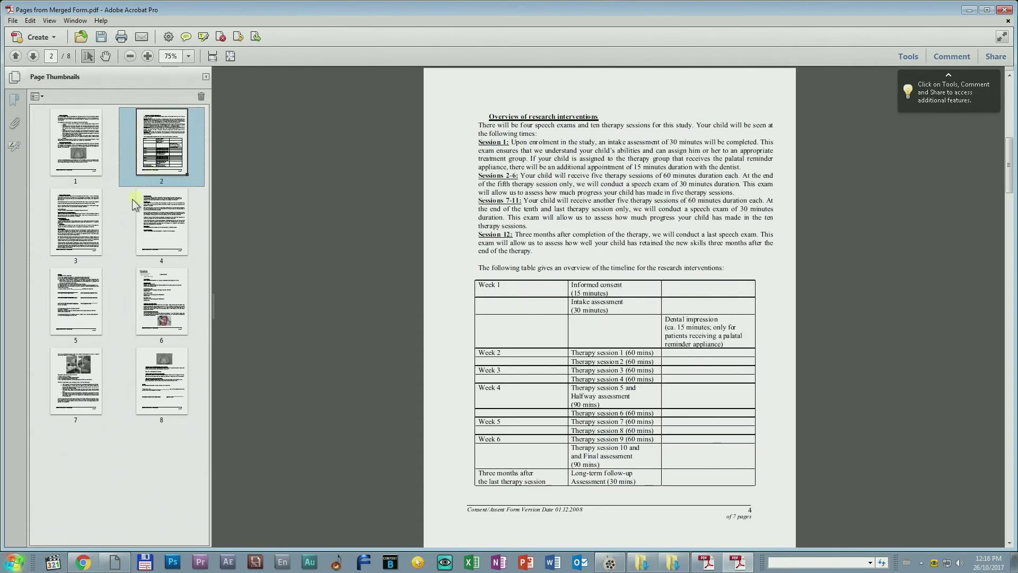
# Display page 3 of the merged PDF
pyautogui.click(88, 225)
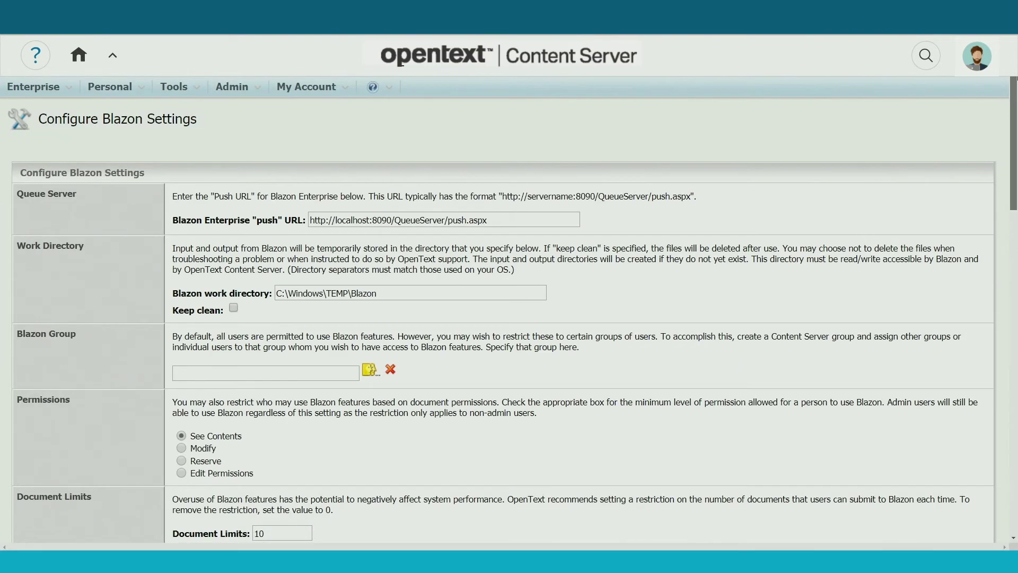
pyautogui.scroll(-10, 636, 293)
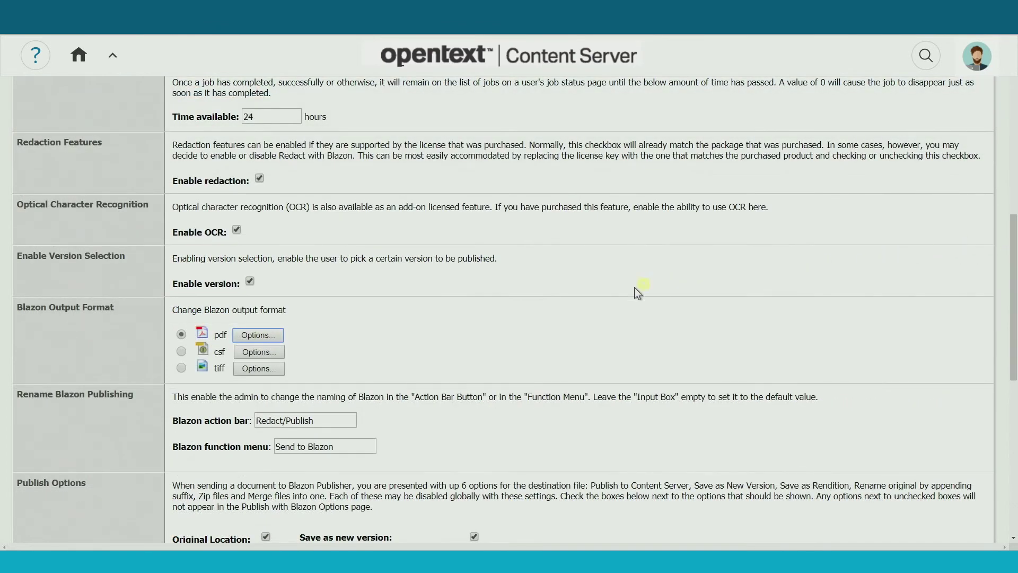
# Open the Blazon pdf Options dialog and expand its Create Type list of PDF output types
pyautogui.click(275, 338)
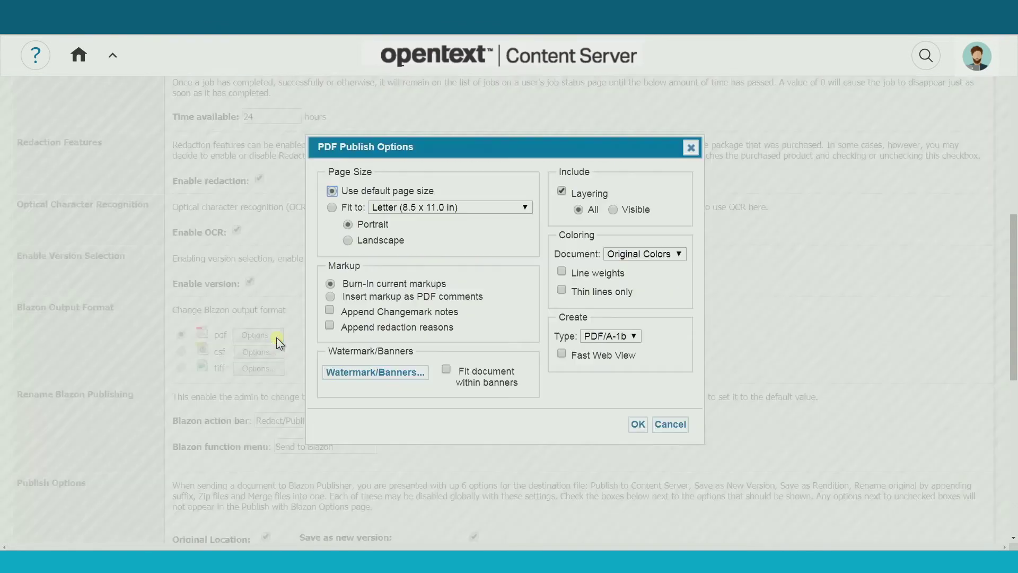
pyautogui.click(636, 334)
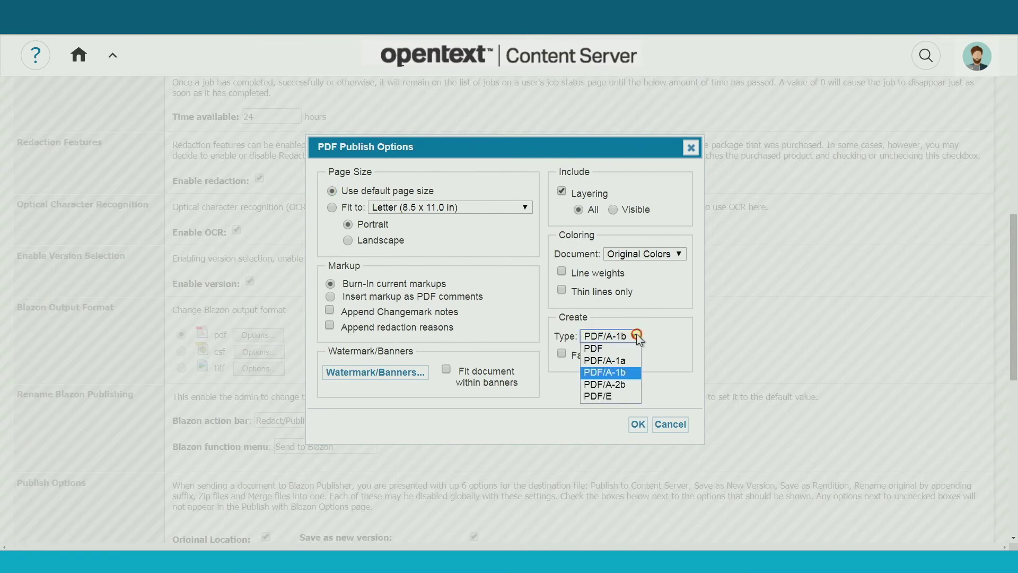